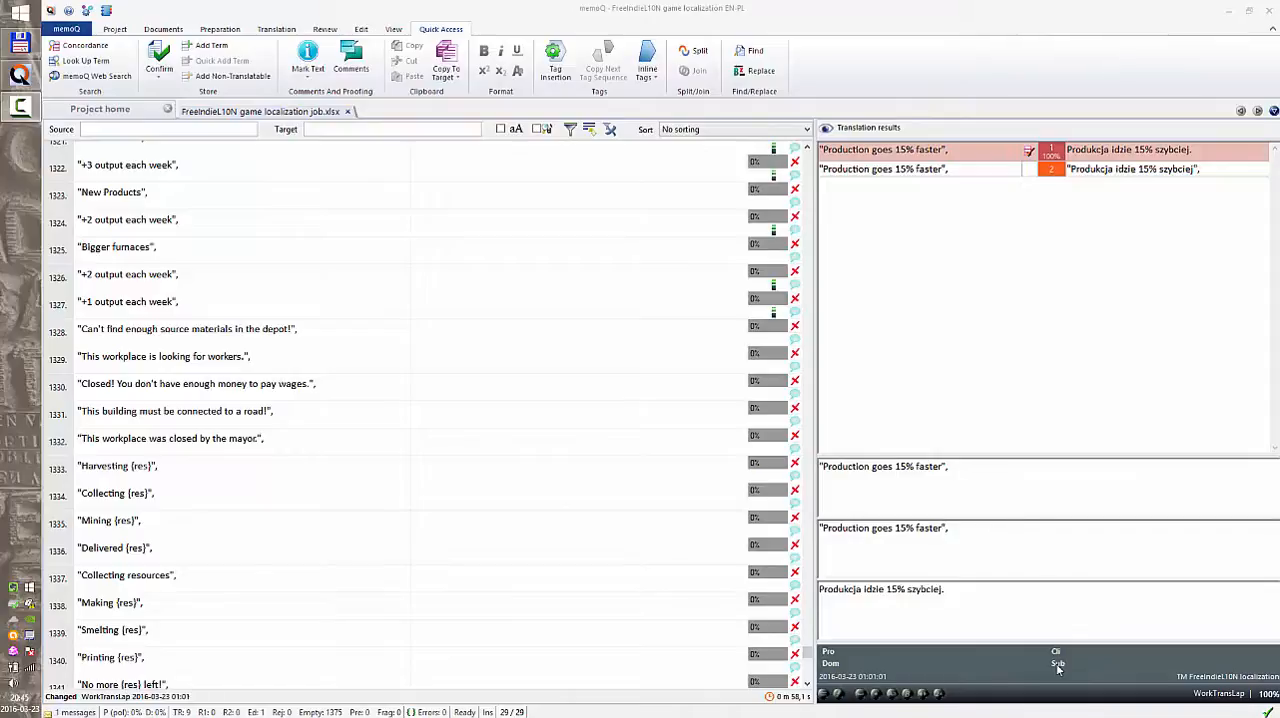
# Filter the source segments for "commission" and clear the filter after viewing the matching segments.
pyautogui.click(580, 388)
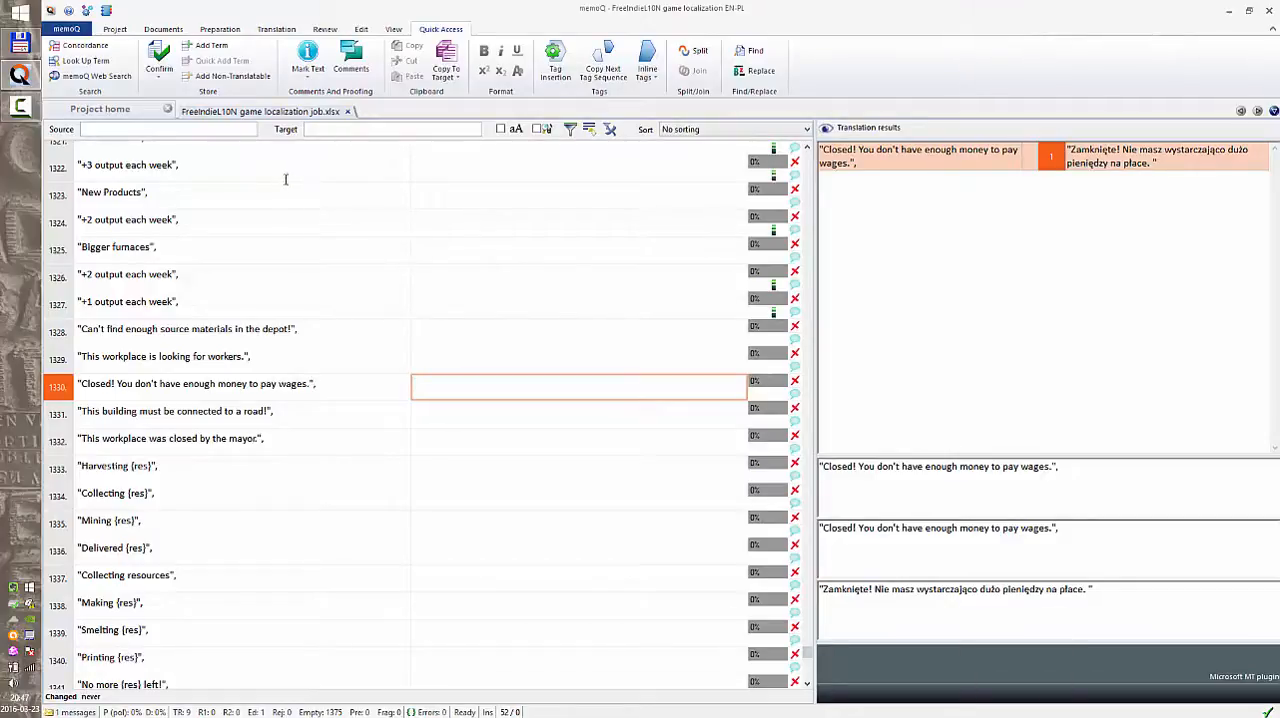
pyautogui.click(223, 130)
pyautogui.write('commission')
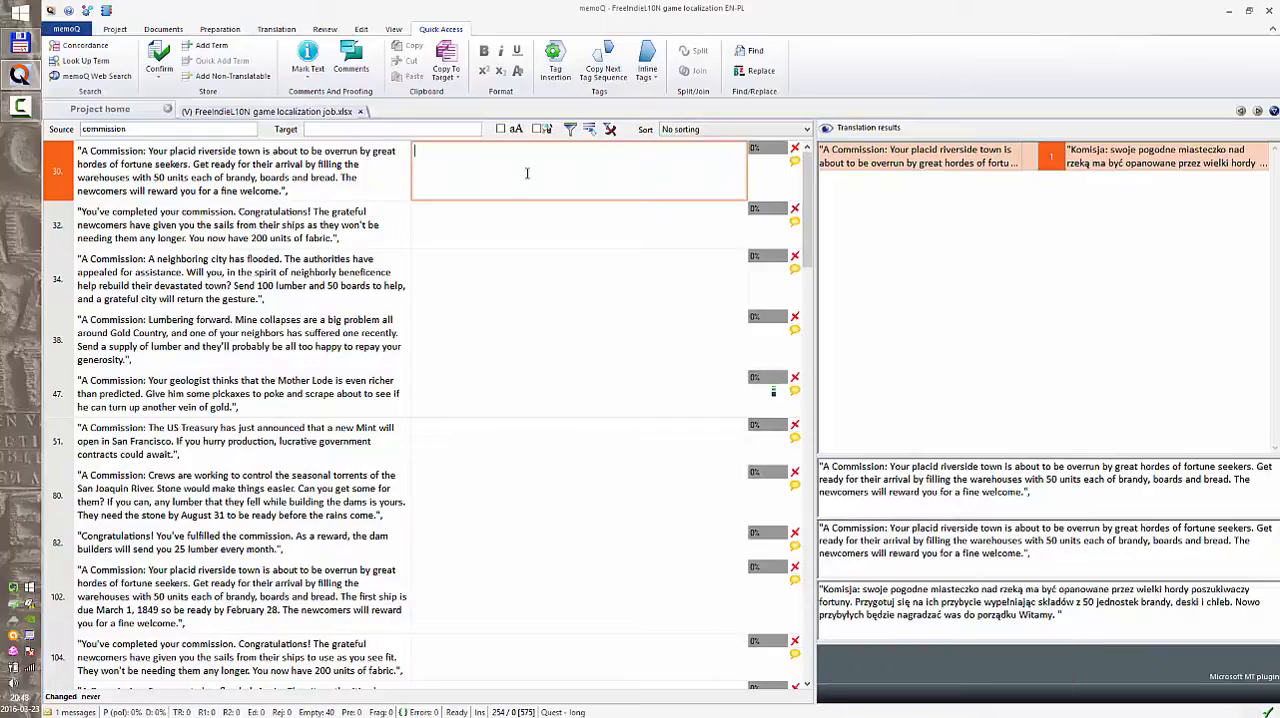
pyautogui.click(610, 132)
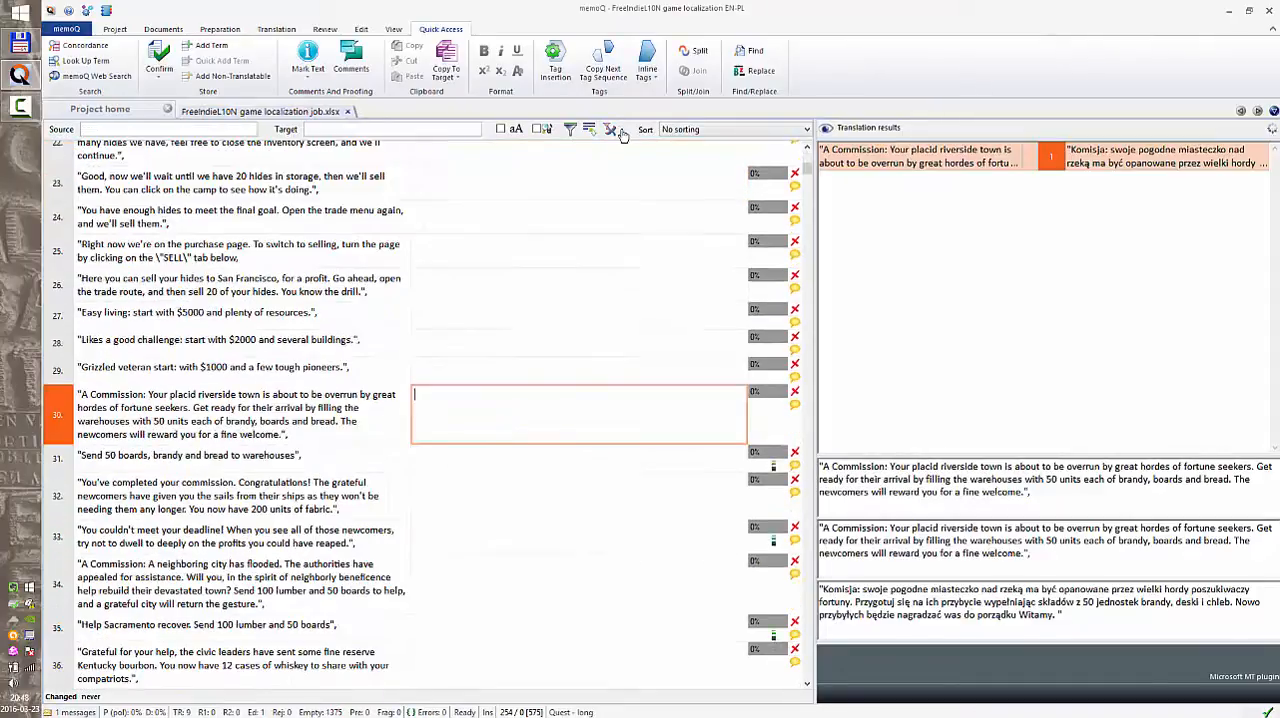
# Sort the segments by source text length with longer first, and restore the order to no sorting.
pyautogui.click(694, 133)
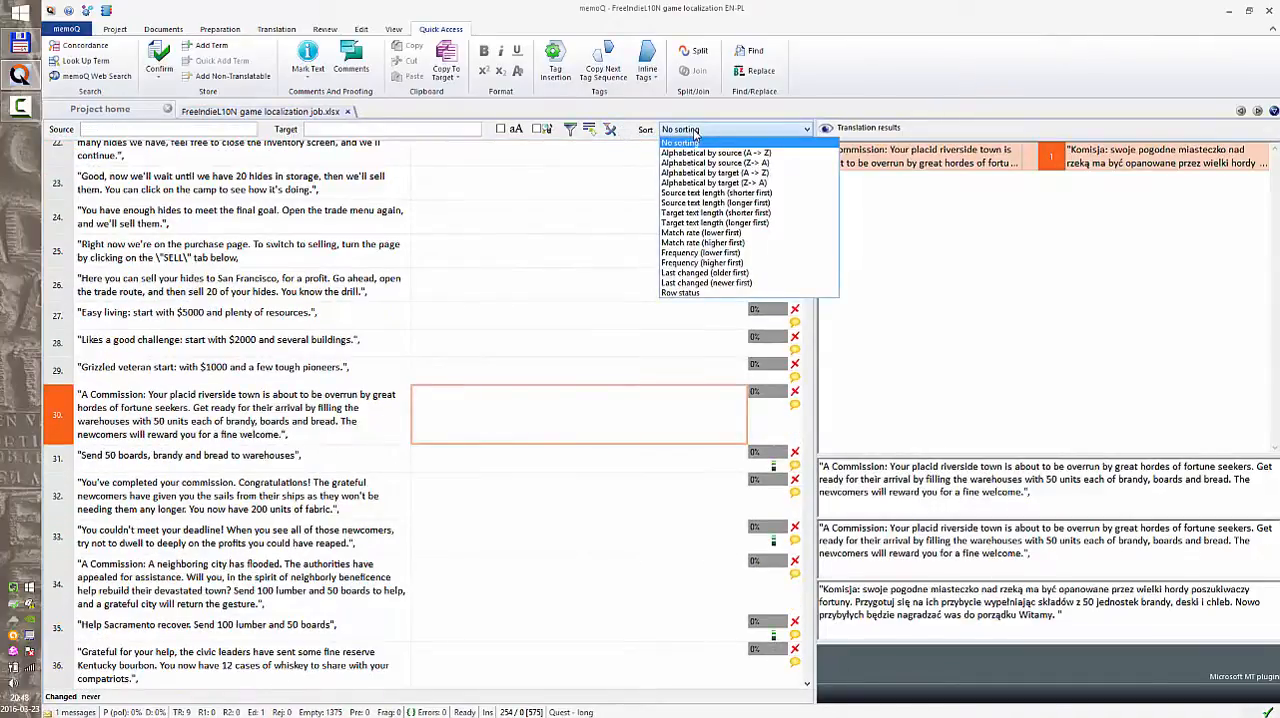
pyautogui.click(702, 202)
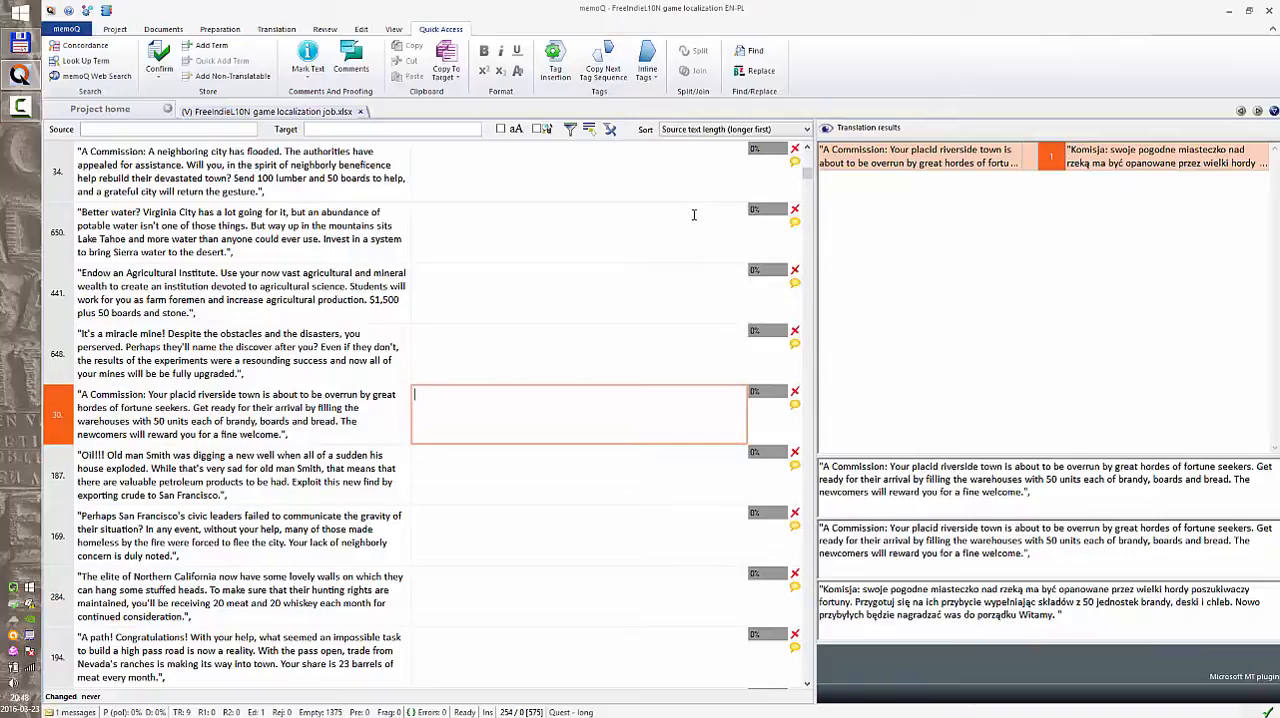
pyautogui.click(694, 131)
pyautogui.click(694, 142)
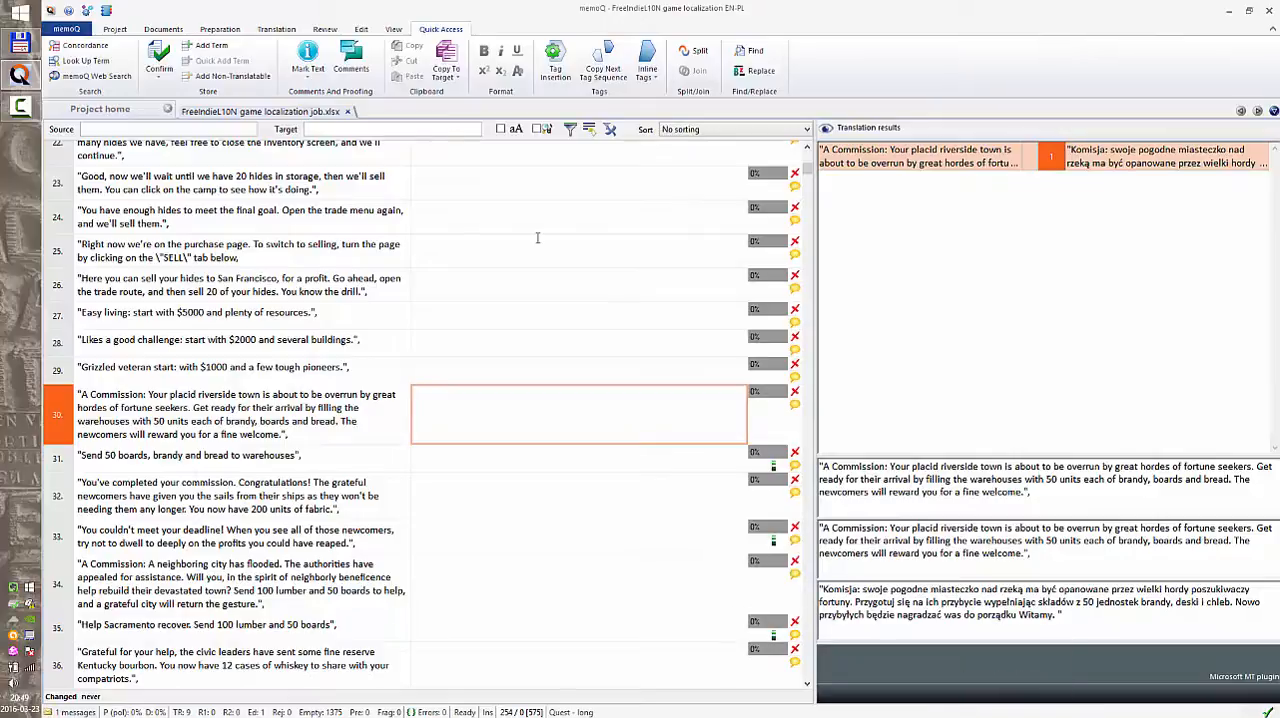
# Filter the source segments with the regular expression \d and examine the segments that contain numbers.
pyautogui.click(233, 128)
pyautogui.write('\\d')
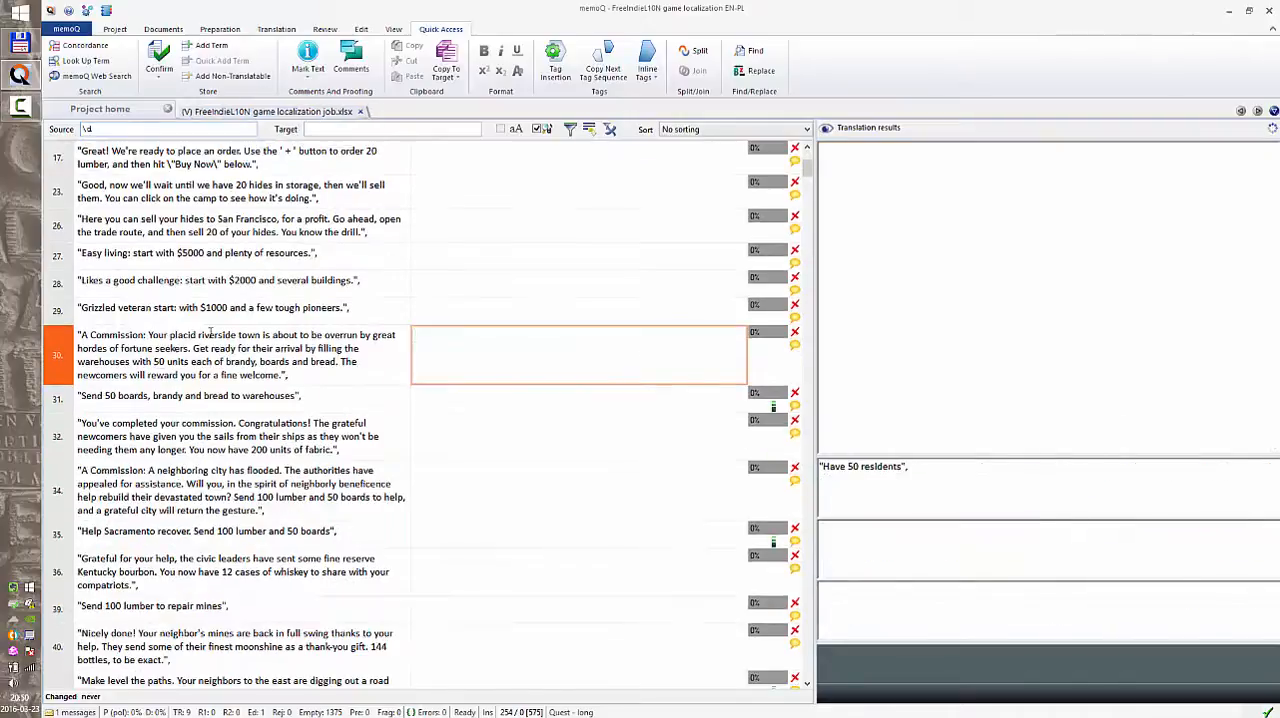
pyautogui.click(210, 336)
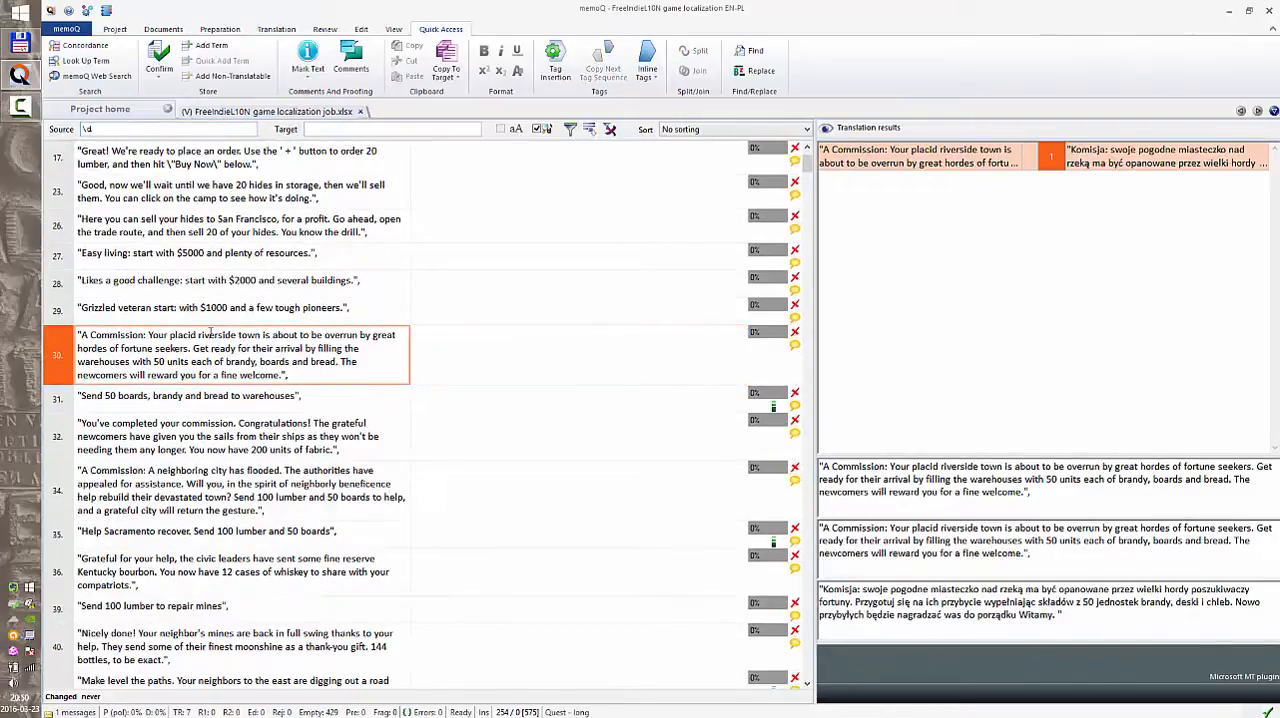
pyautogui.scroll(-10, 210, 336)
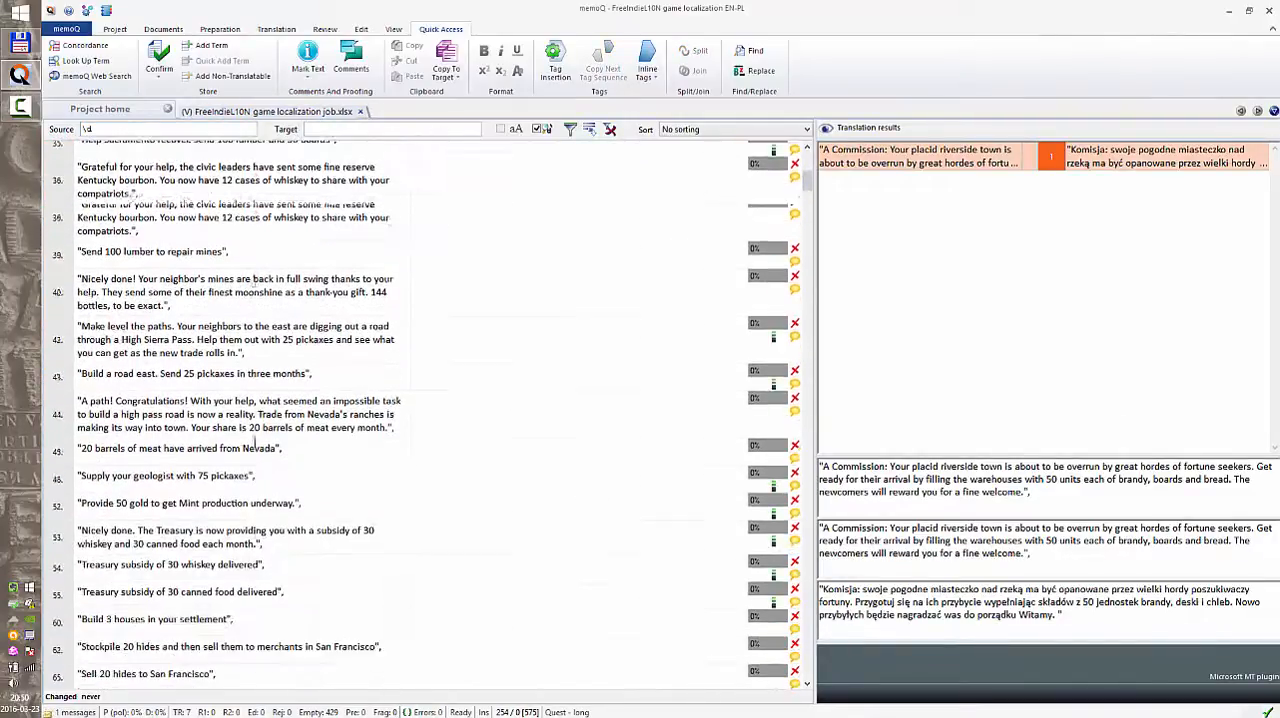
pyautogui.scroll(-5, 257, 441)
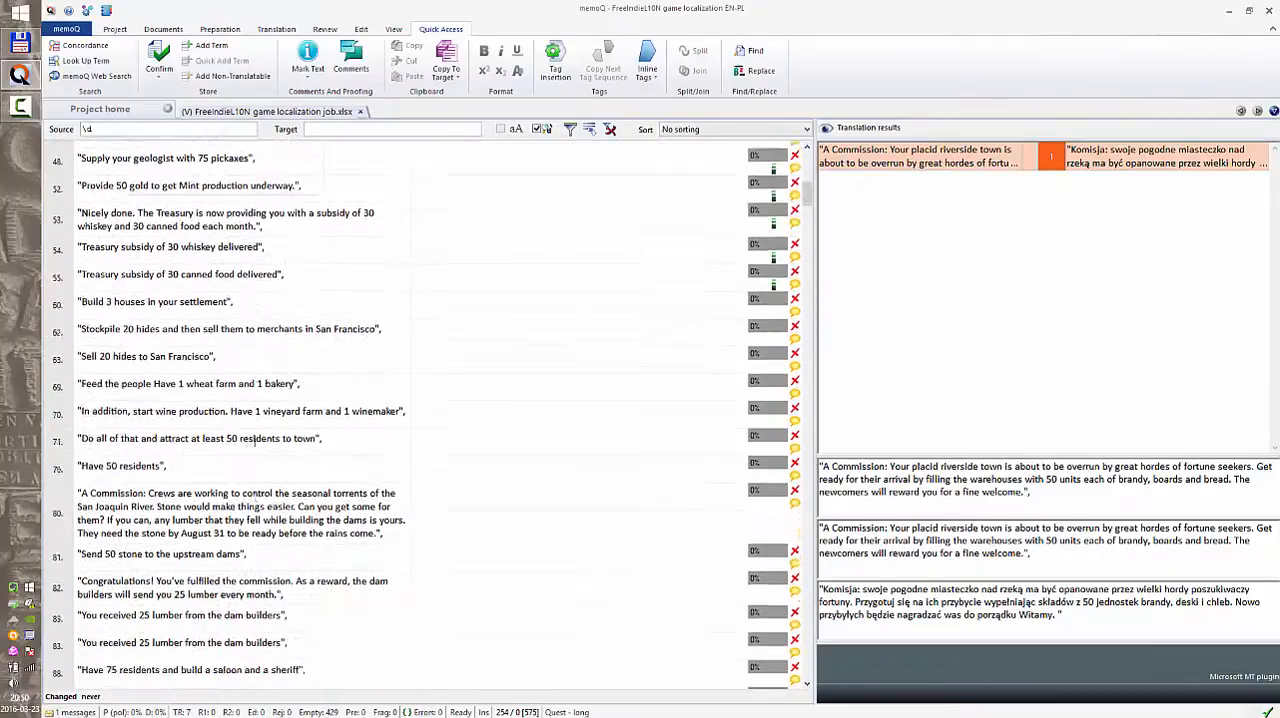
pyautogui.scroll(-1, 257, 441)
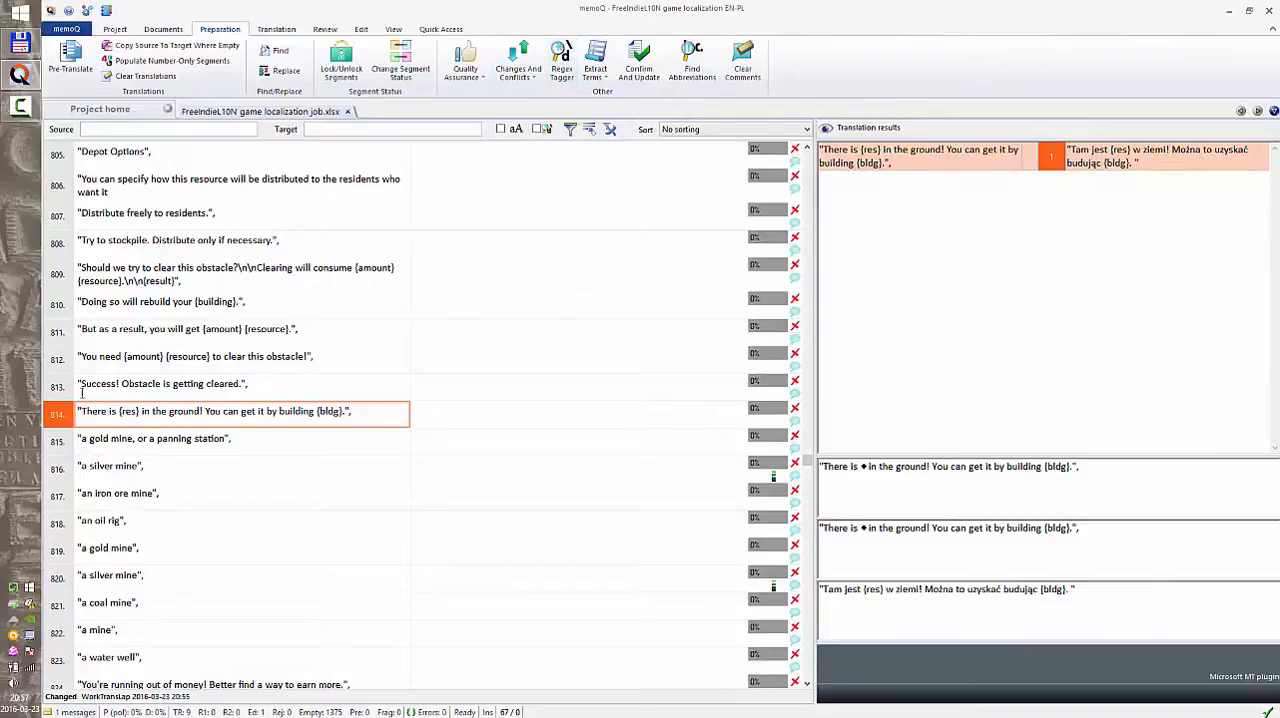
# Tag the current document with a Regex Tagger rule {[a-z]*} of the empty tag type with display text $0.
pyautogui.click(563, 70)
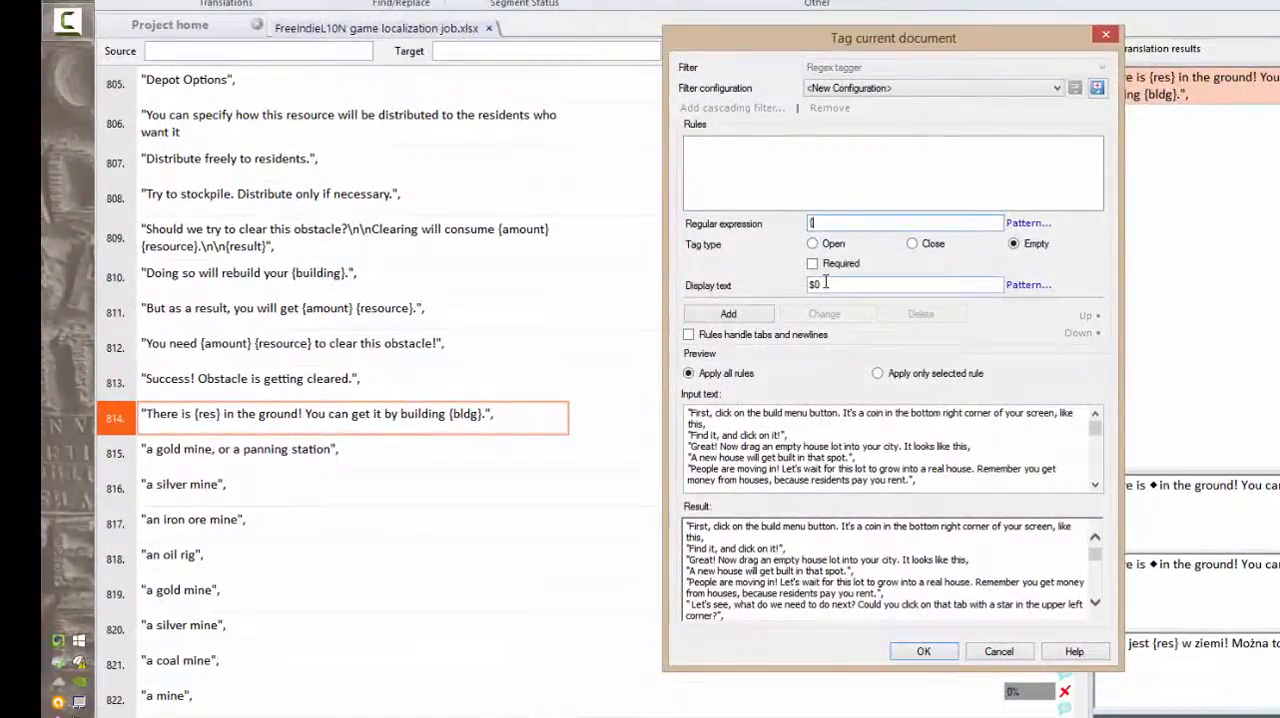
pyautogui.write('{[a-z]')
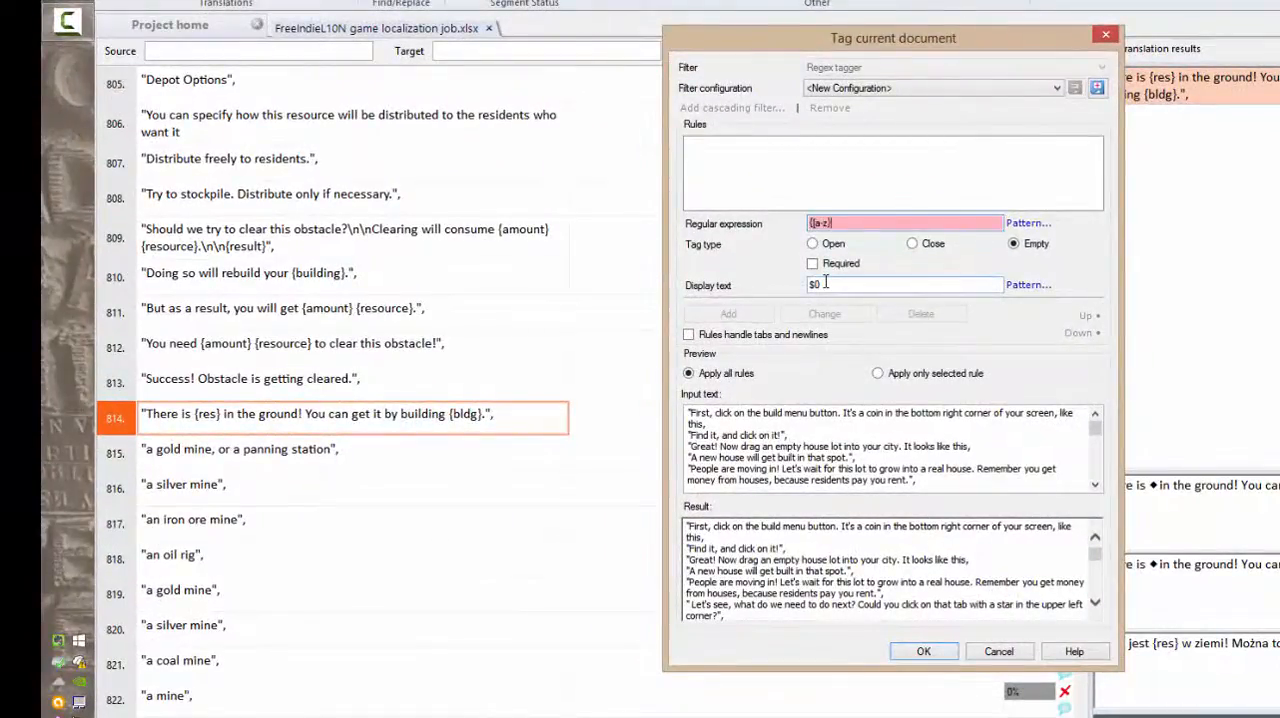
pyautogui.write('*}')
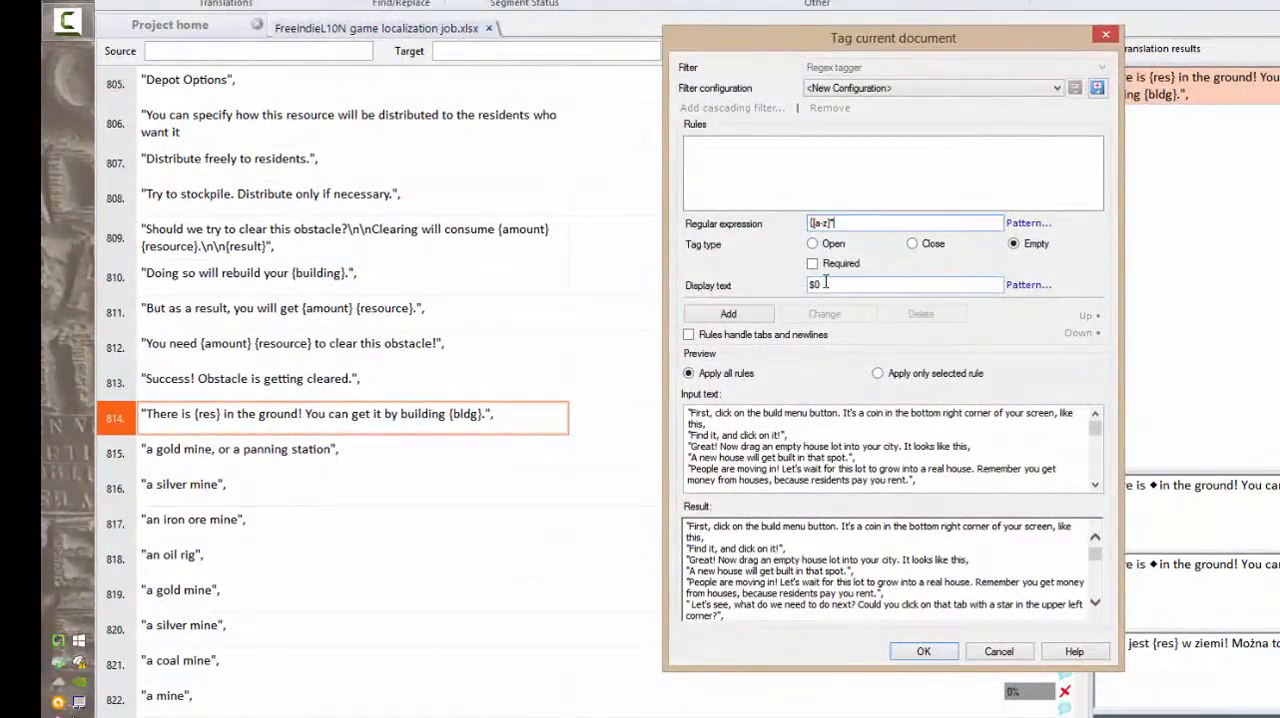
pyautogui.click(728, 314)
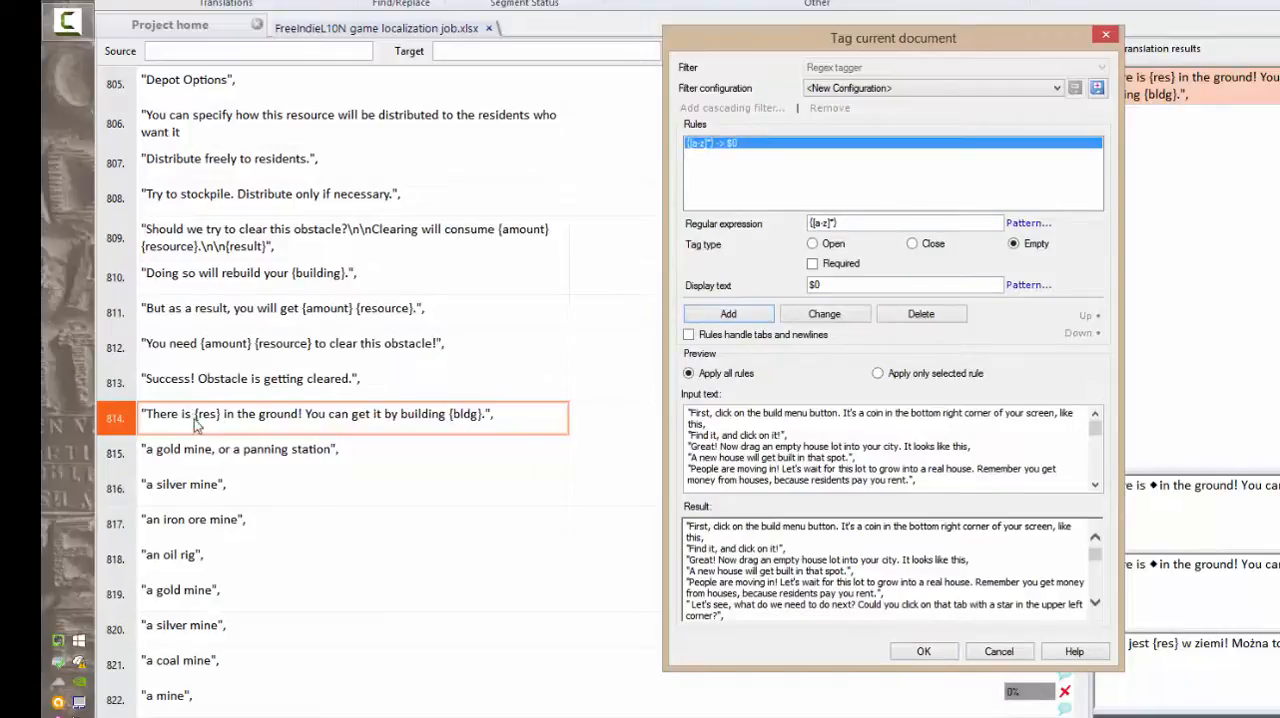
pyautogui.click(912, 655)
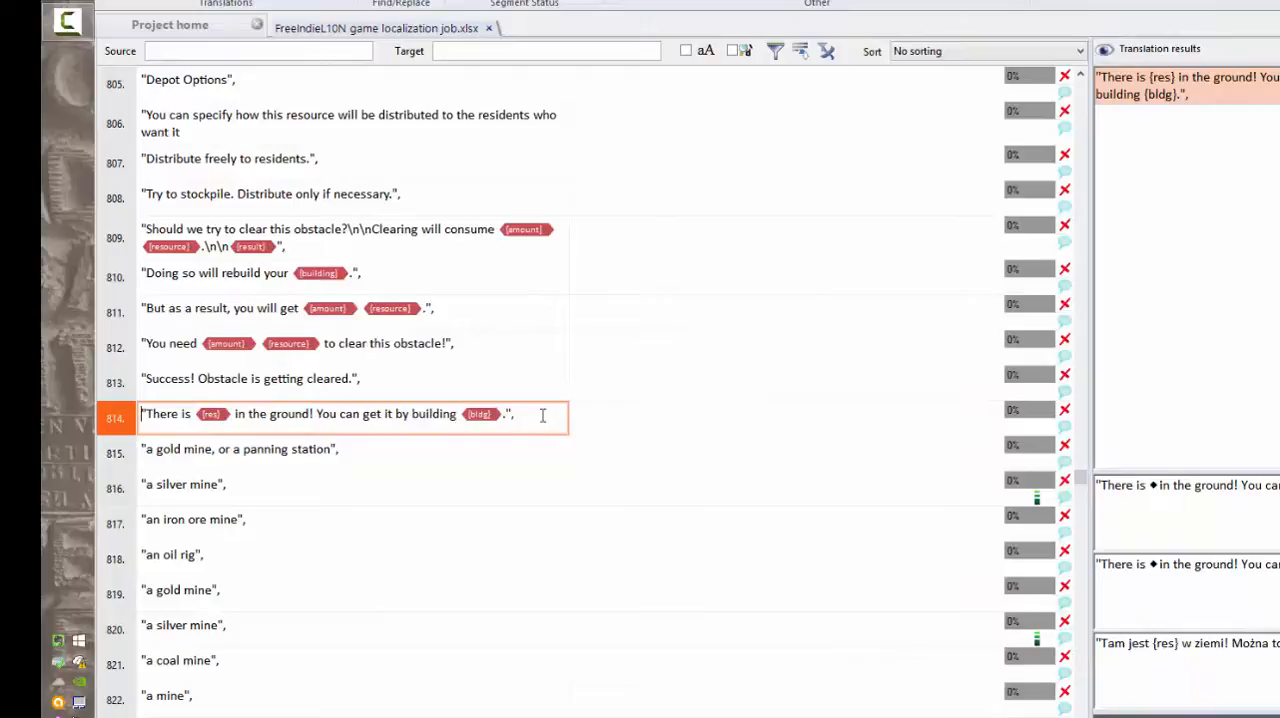
# Translate segment 814 as "this is a sample {res}." with {res} inserted as a tag, and confirm the segment.
pyautogui.click(648, 411)
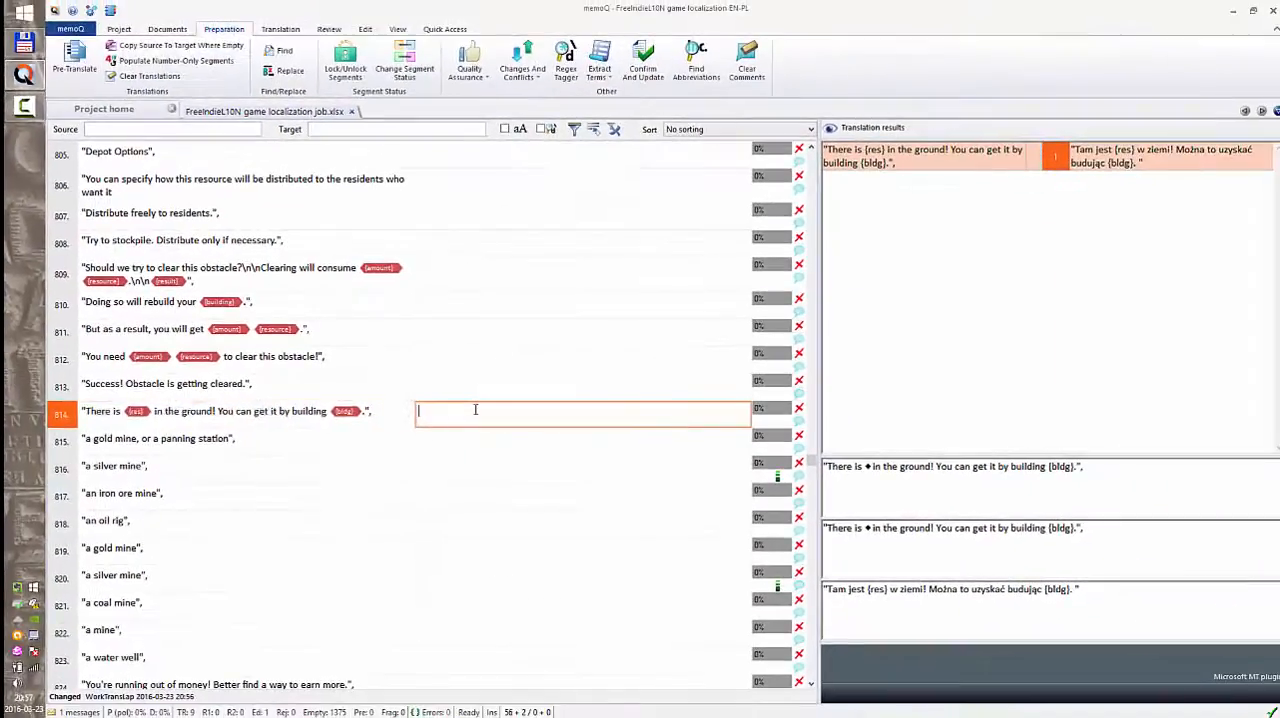
pyautogui.press('ctrl')
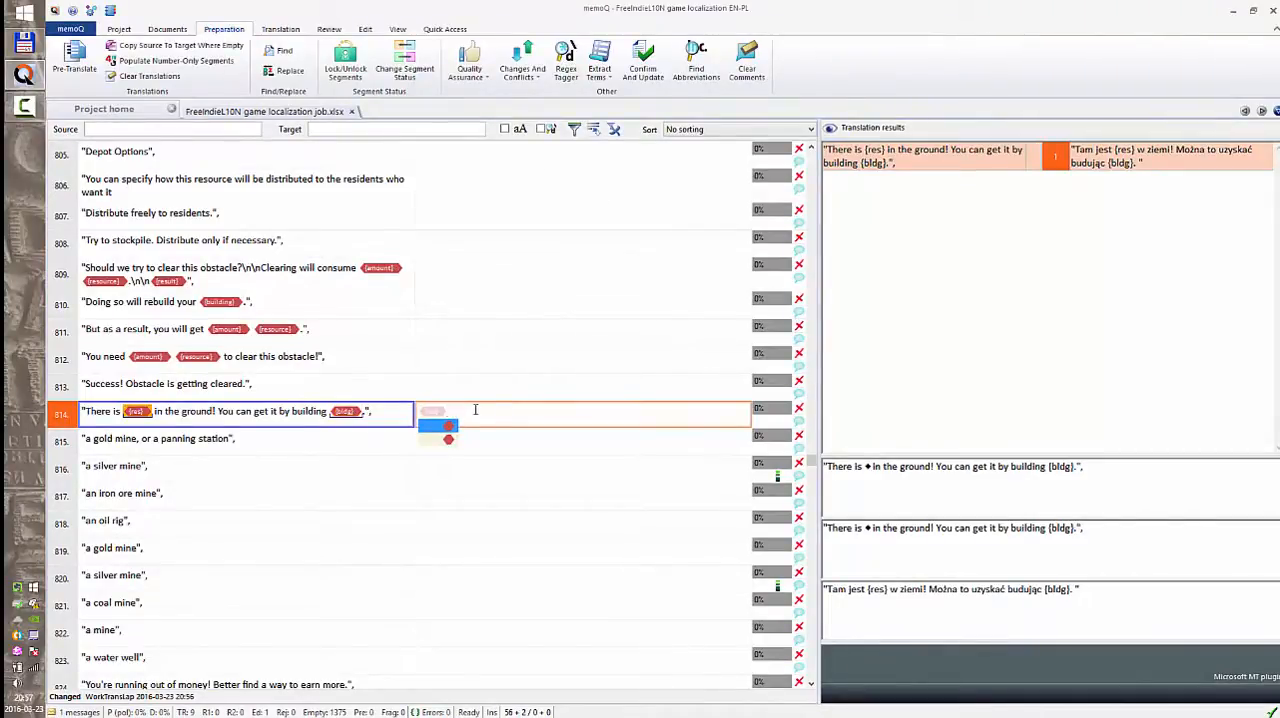
pyautogui.write('this is a sa')
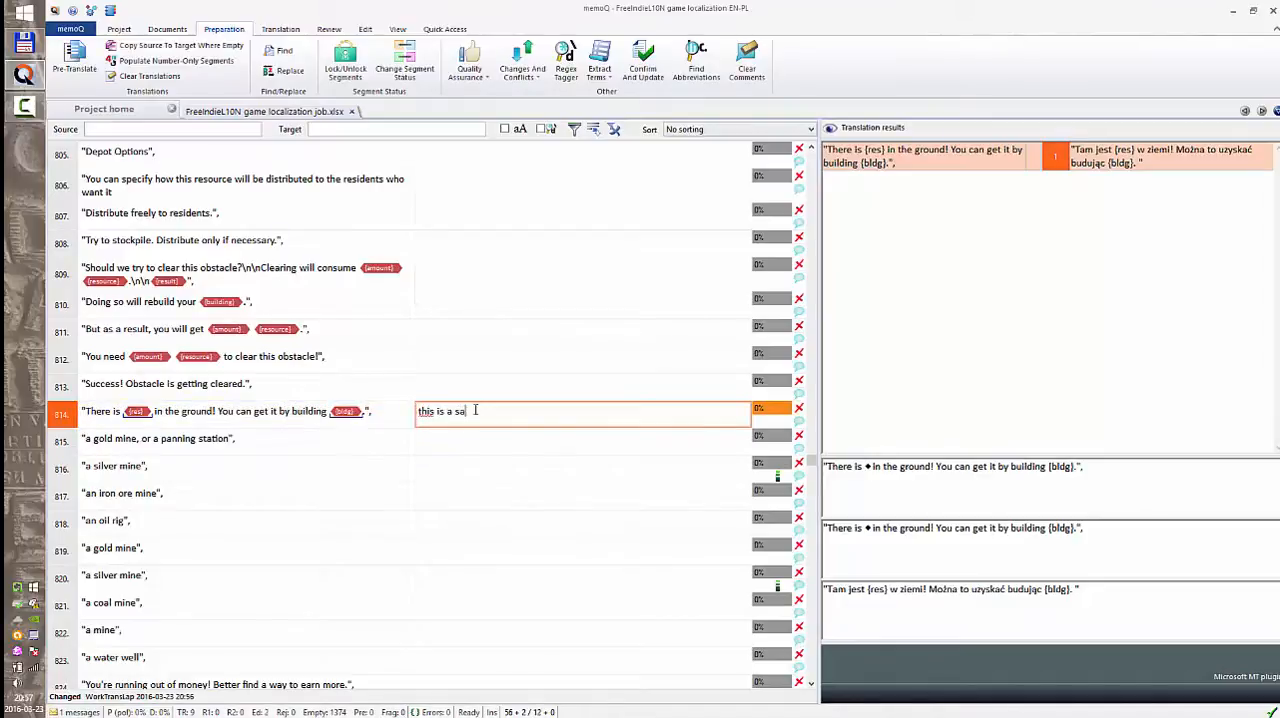
pyautogui.write('mple')
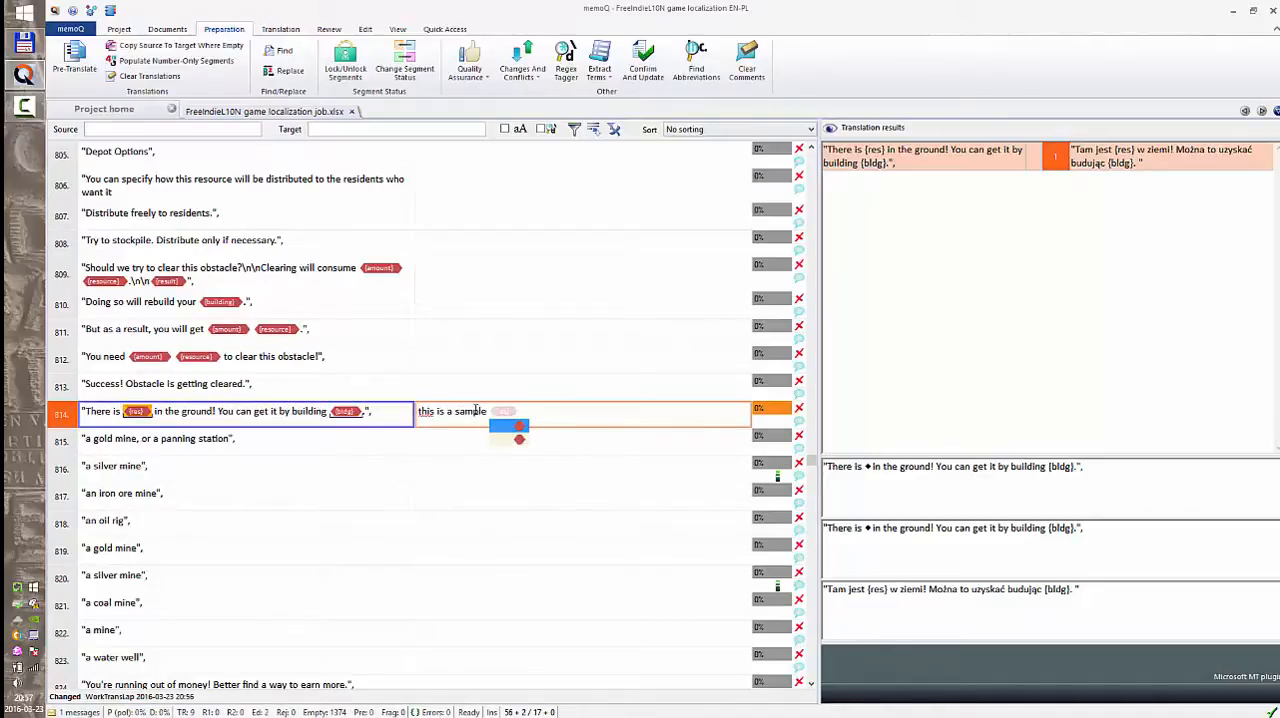
pyautogui.press('Return')
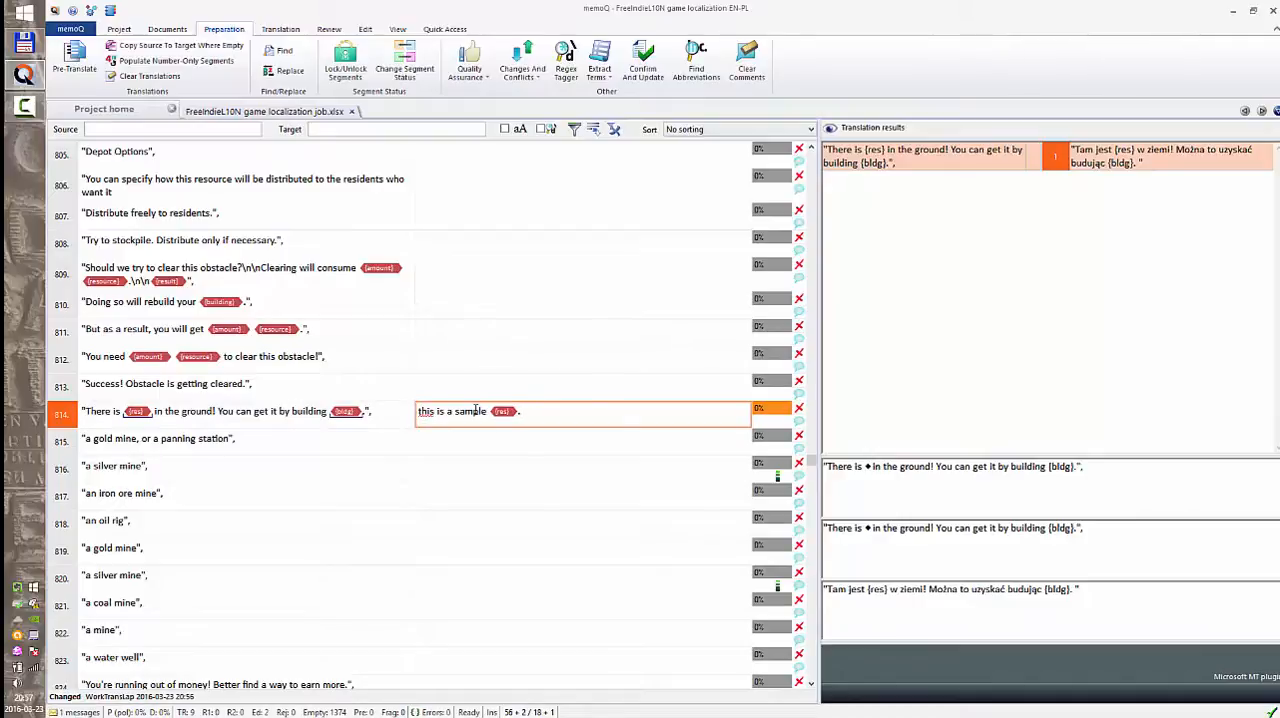
pyautogui.write('.')
pyautogui.hotkey('ctrl', 'Return')
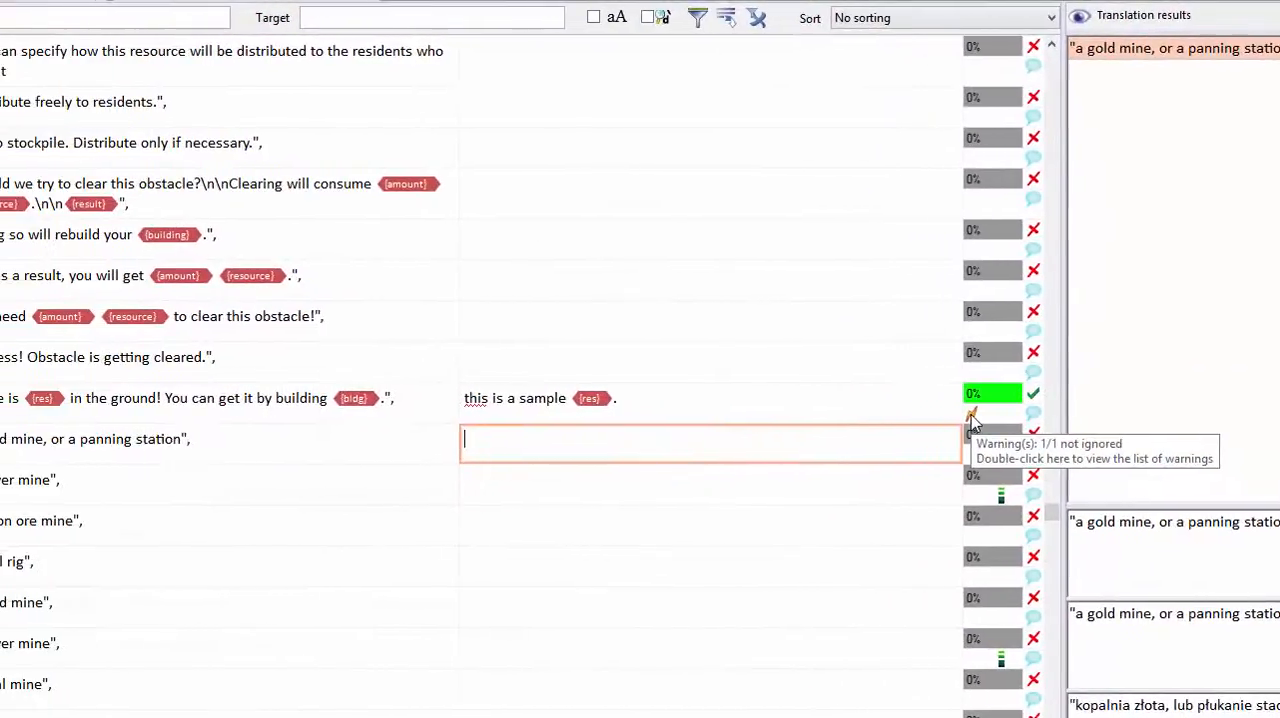
# View the list of warnings for segment 814 and close it.
pyautogui.doubleClick(972, 416)
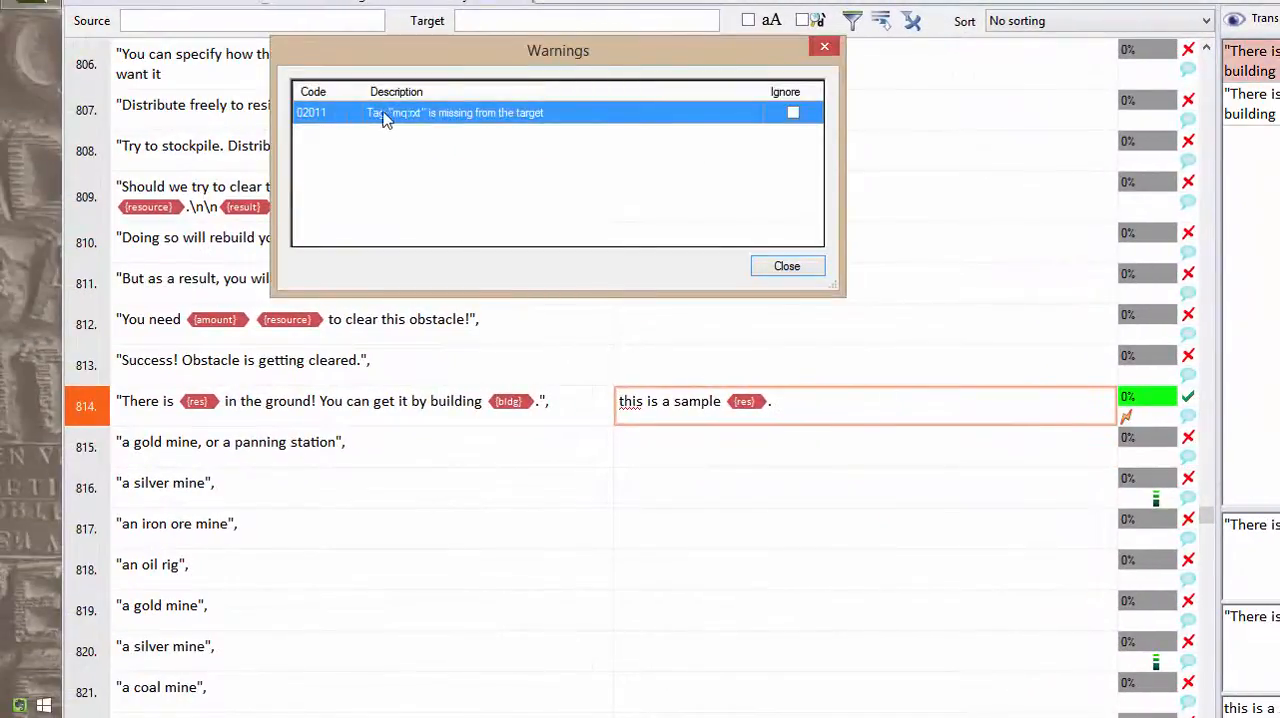
pyautogui.click(786, 266)
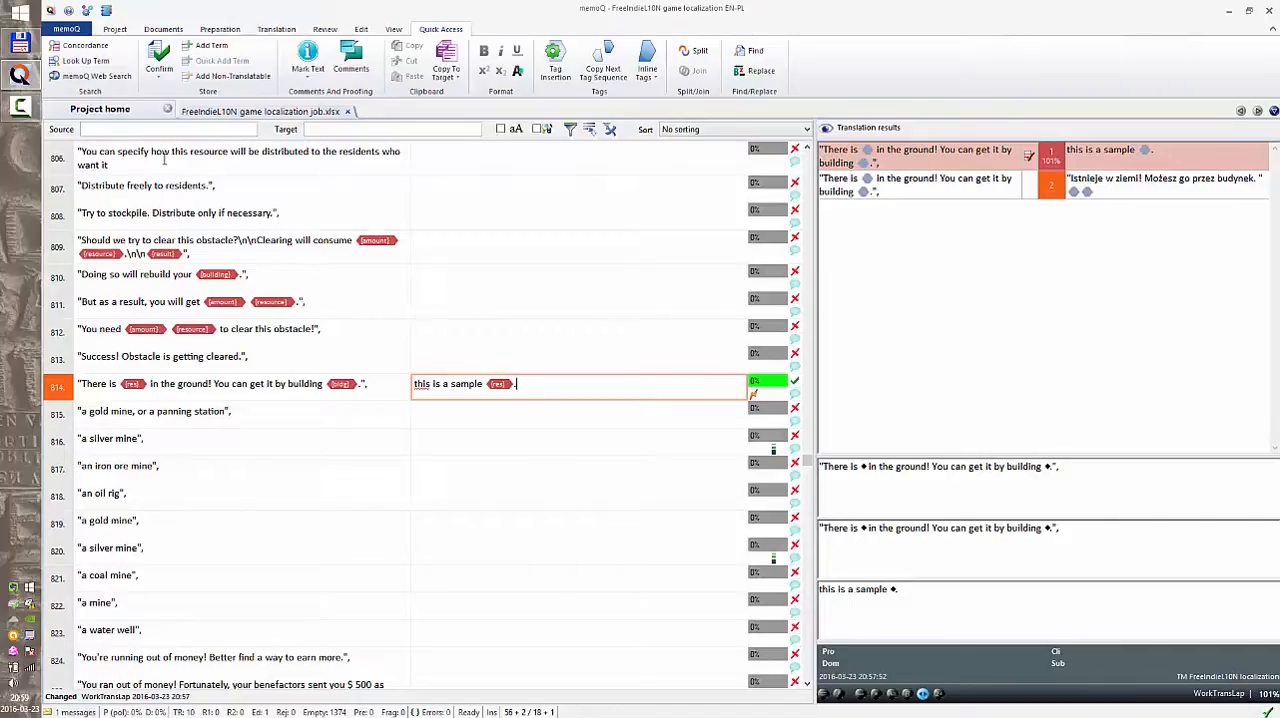
# Export FreeIndieL10N game localization job.xlsx from the project as a bilingual two-column RTF file.
pyautogui.click(122, 110)
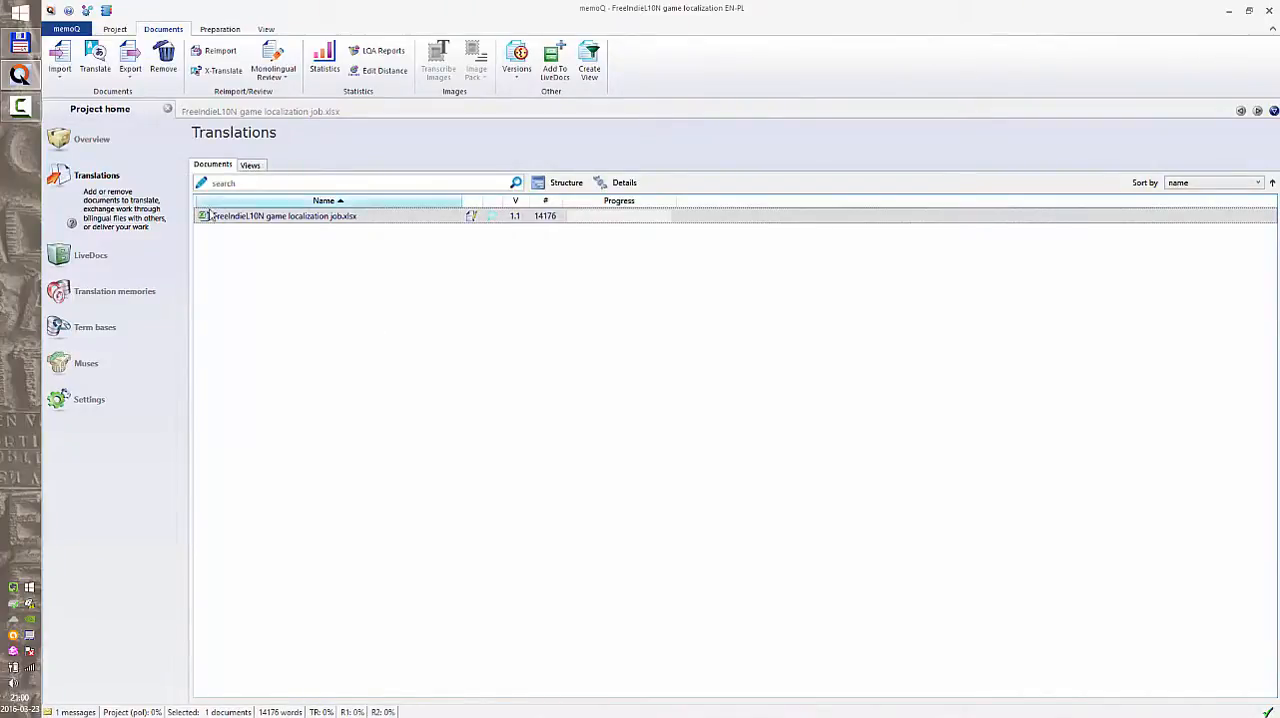
pyautogui.rightClick(322, 218)
pyautogui.moveTo(420, 302)
pyautogui.click(533, 335)
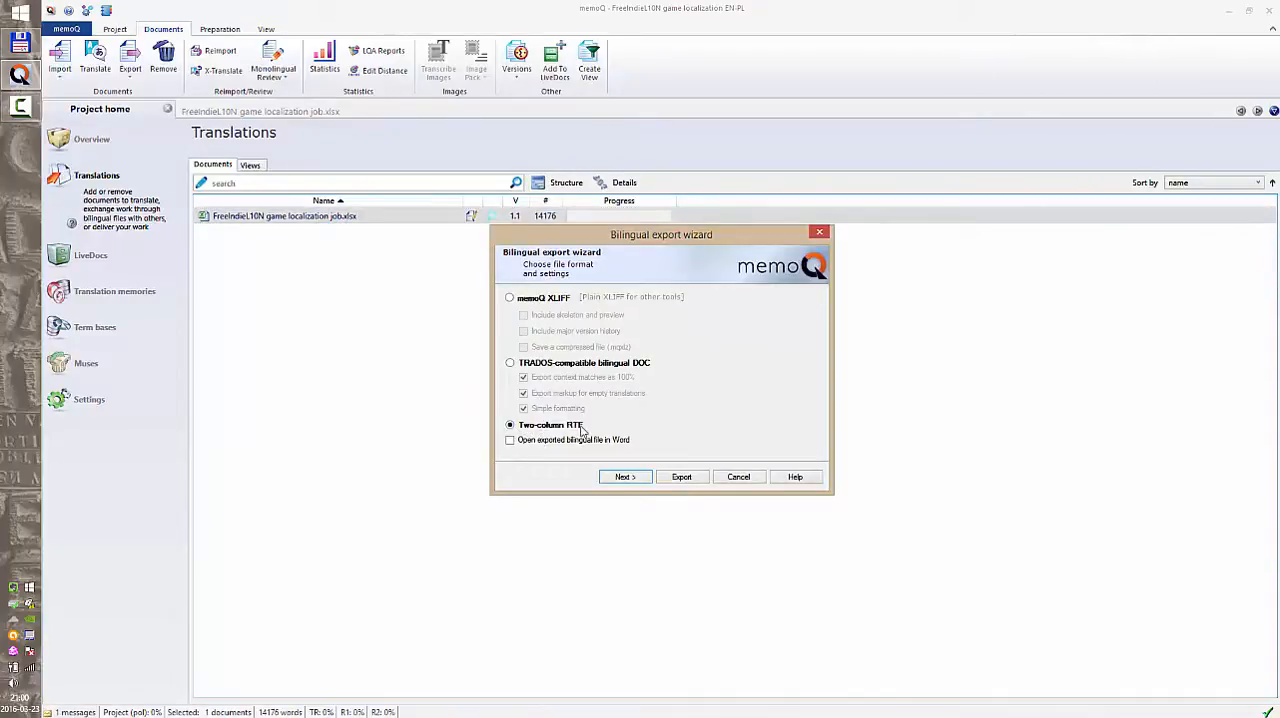
pyautogui.click(680, 477)
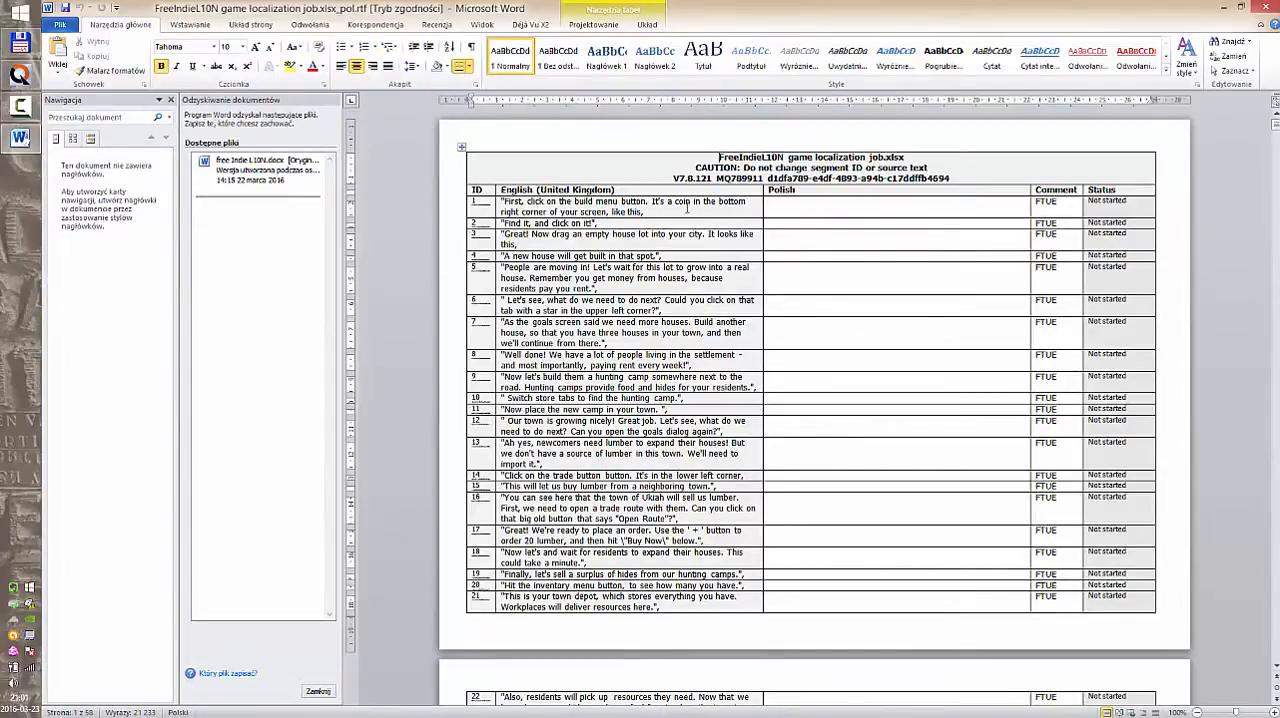
# Examine the exported bilingual table in Word, including its source text and empty Polish column.
pyautogui.click(857, 390)
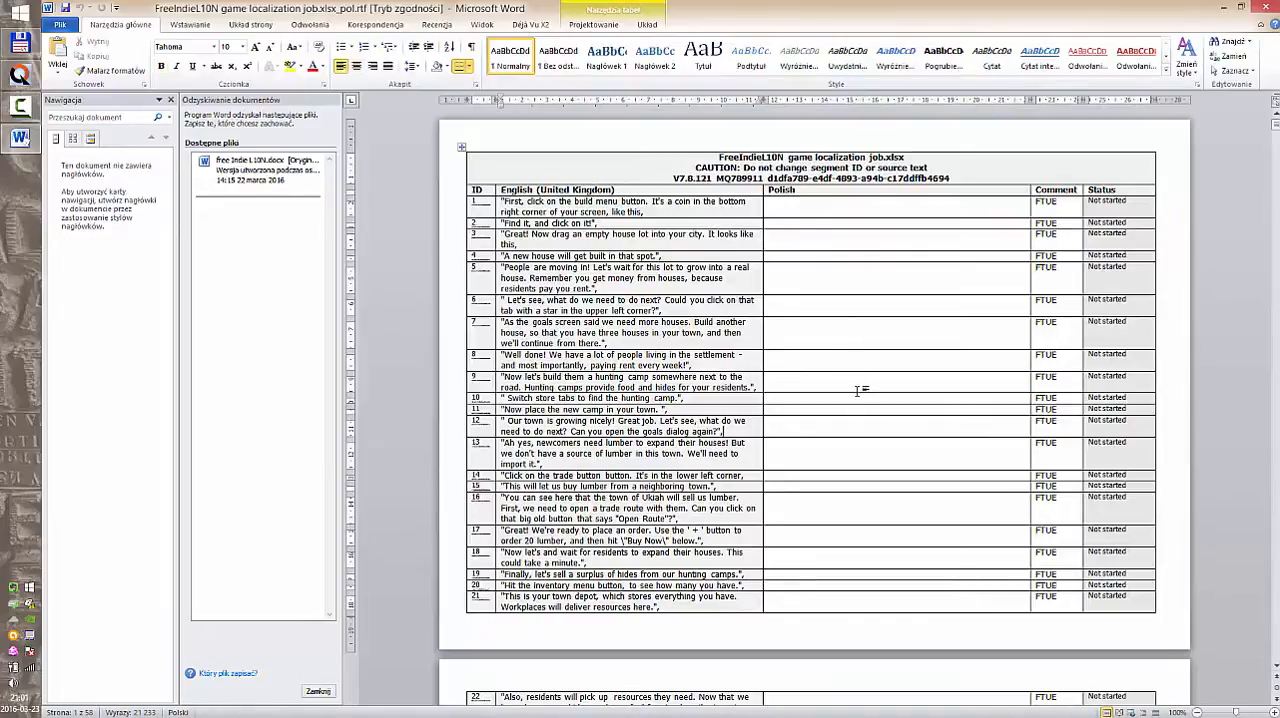
pyautogui.scroll(-5, 857, 390)
pyautogui.scroll(5, 850, 390)
pyautogui.click(864, 210)
# Switch back to memoQ, return to the game localization document and place the cursor in segment 814's translation.
pyautogui.hotkey('alt', 'Tab')
pyautogui.rightClick(265, 219)
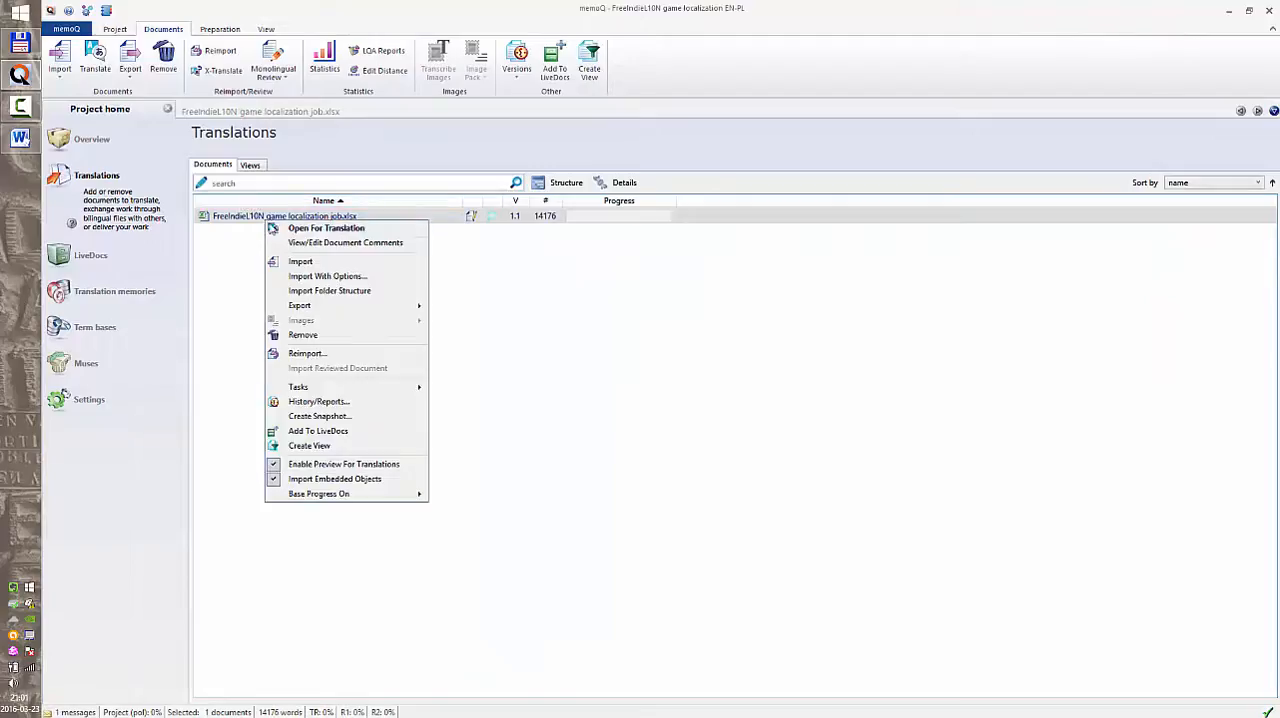
pyautogui.click(234, 263)
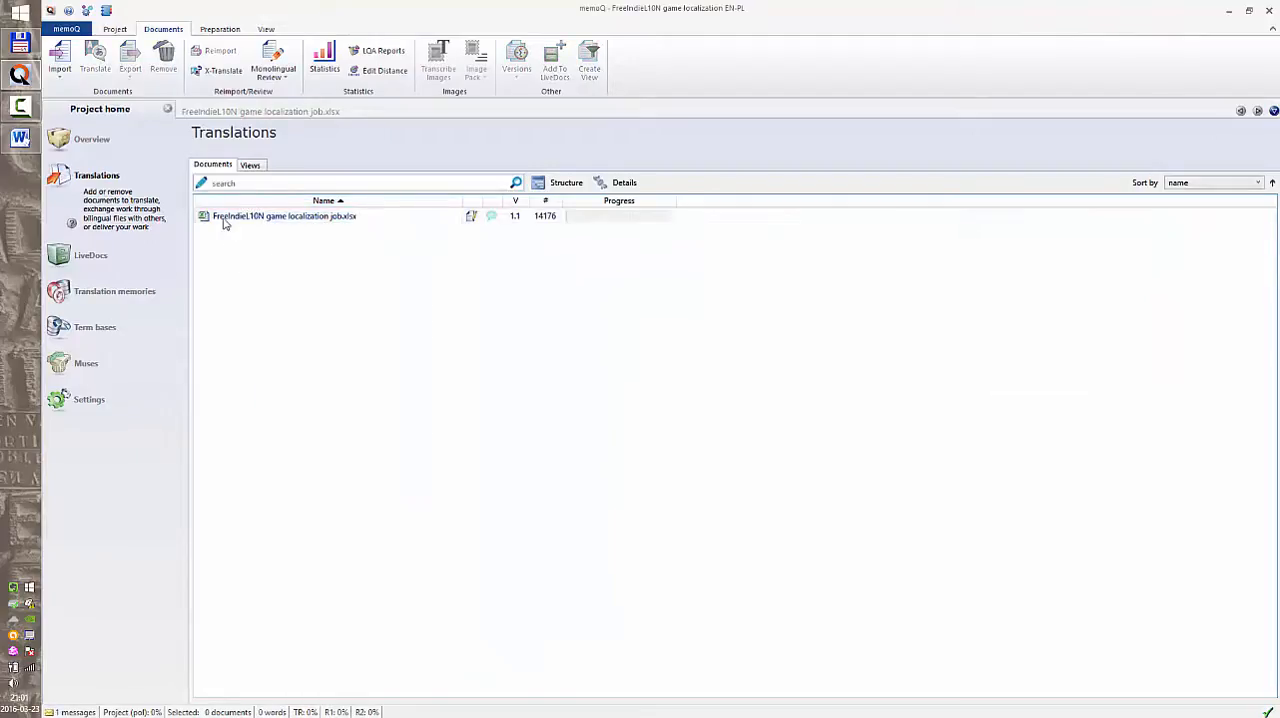
pyautogui.click(238, 115)
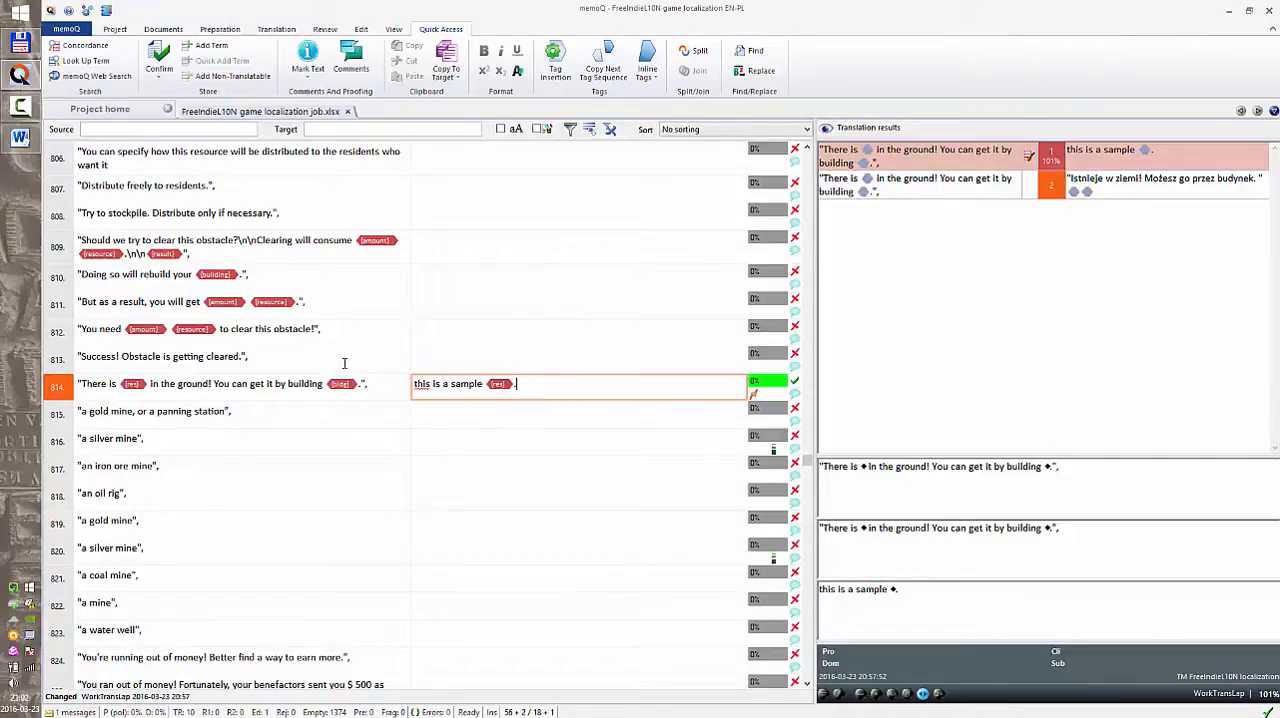
pyautogui.click(305, 357)
pyautogui.click(445, 383)
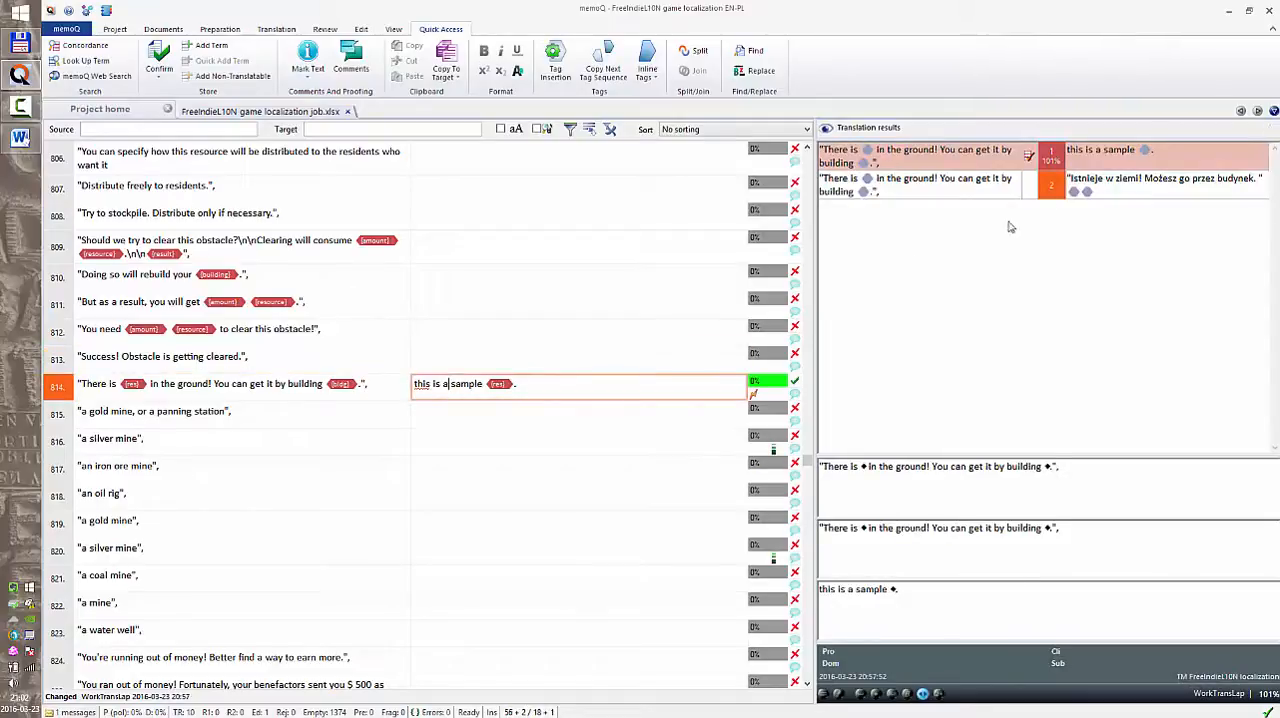